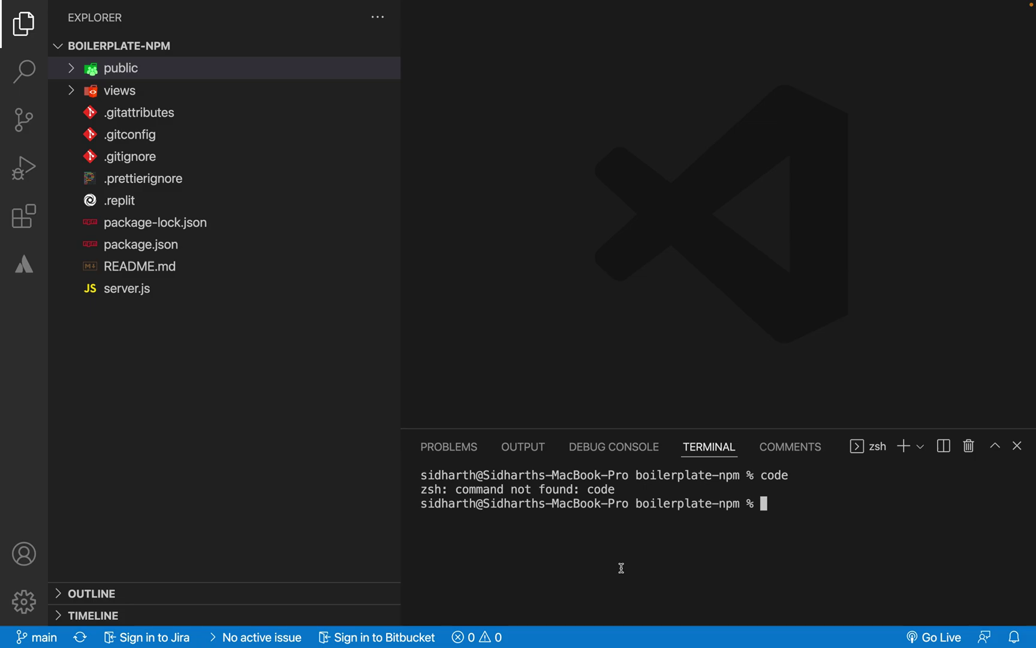
Step: Run 'Shell Command: Install 'code' command in PATH' from the command palette and confirm success
key("cmd+shift+p")
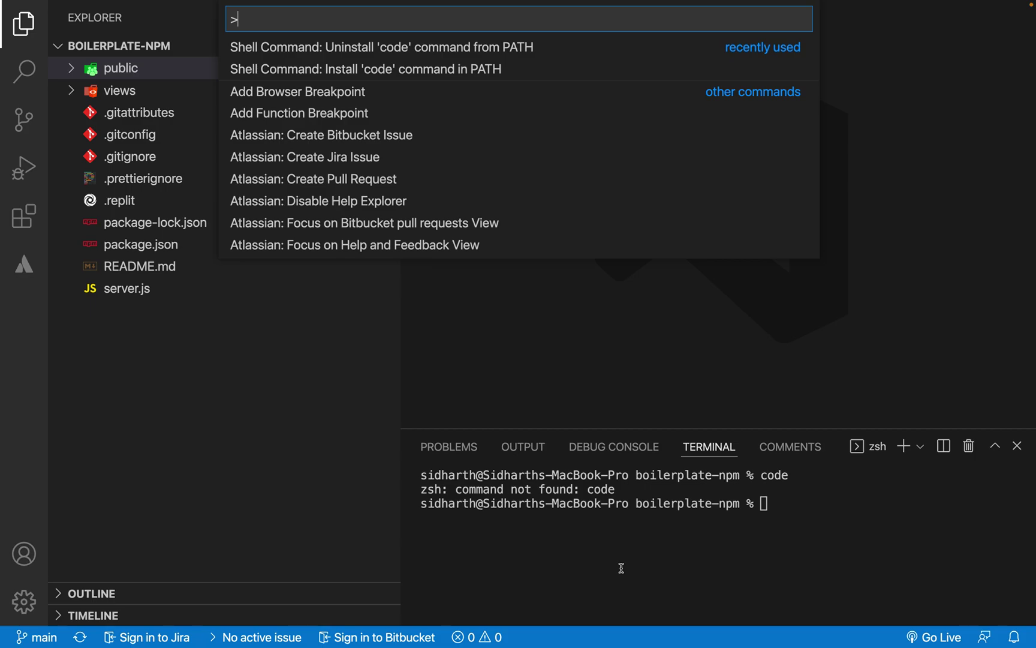
key("Down")
key("Down")
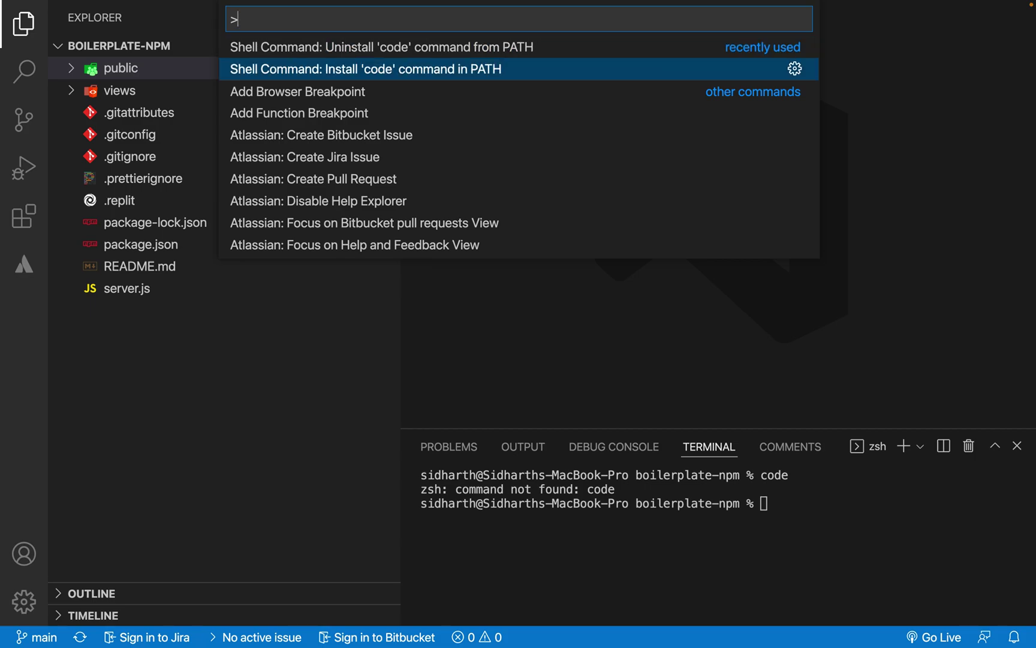
key("Return")
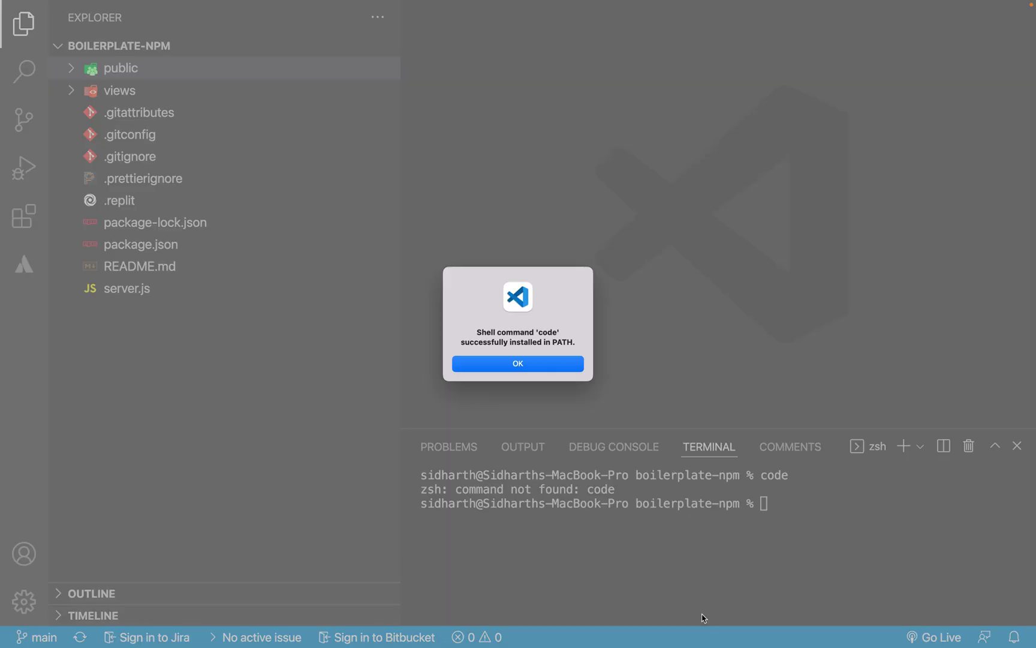
left_click(535, 363)
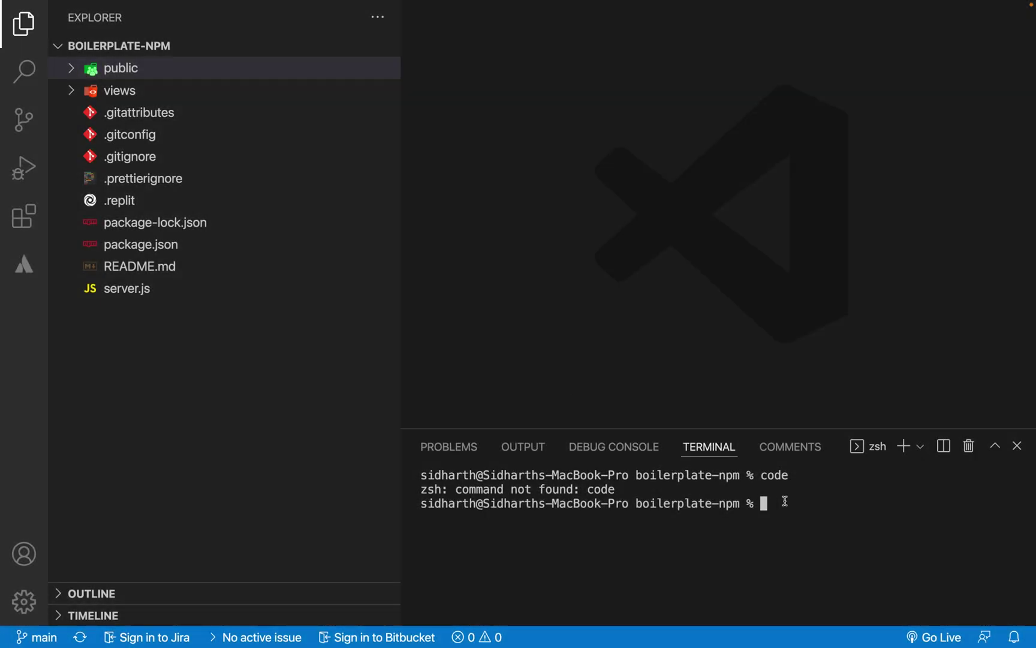
type("code .")
Step: Run 'code .' in the integrated terminal and get a fresh prompt with no command-not-found error
key("BackSpace")
type(".")
key("Return")
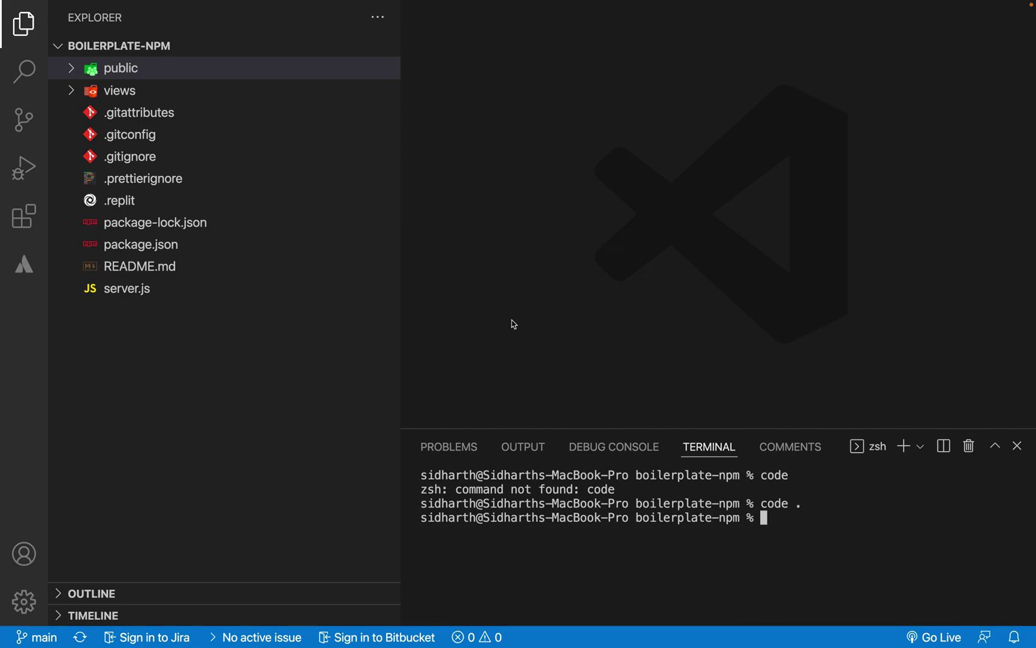